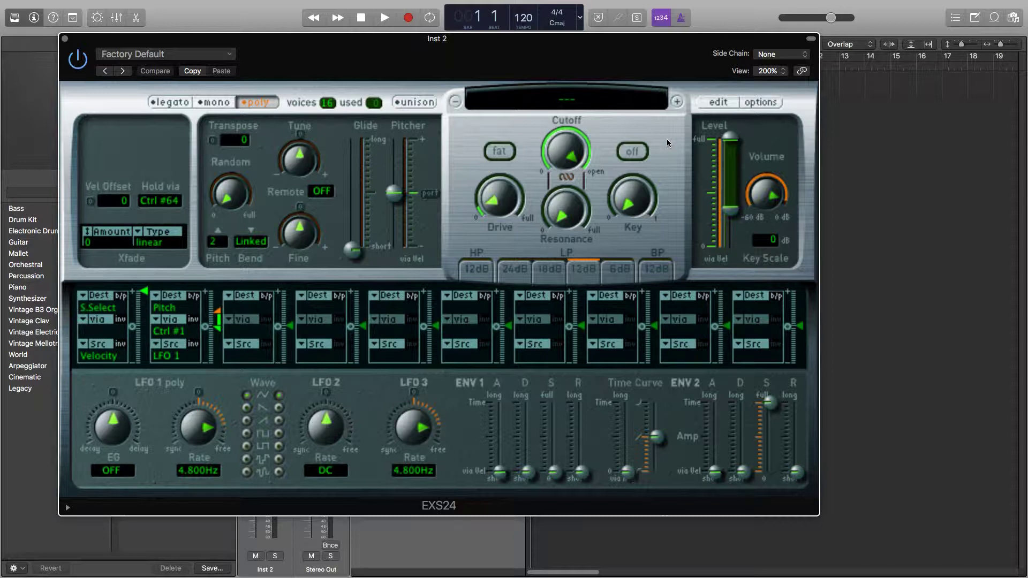
Open the full EXS24 Instrument Editor from the plug-in window's Edit button
left_click(715, 103)
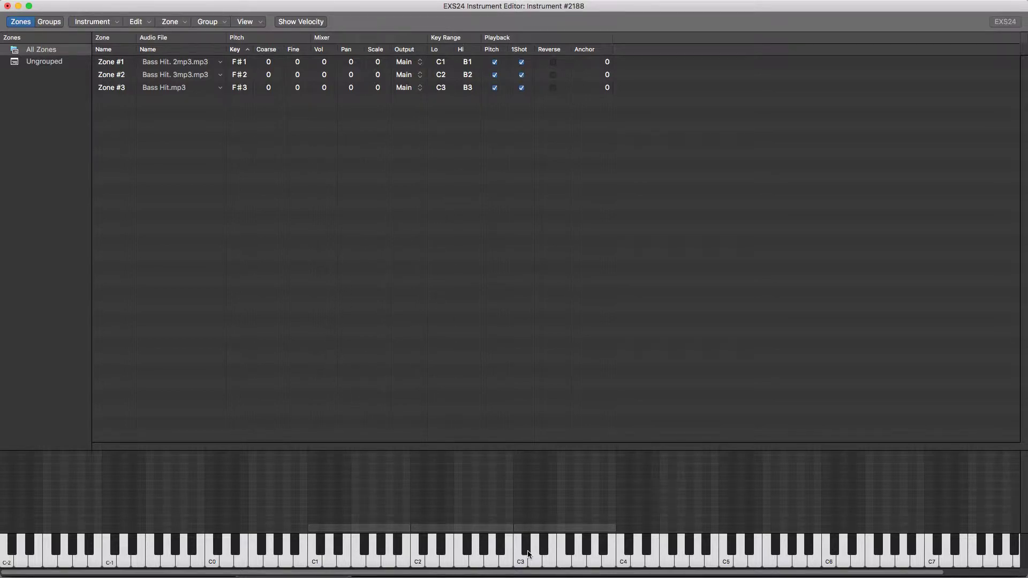
Audition the three Bass Hit zones by playing C1, C2 and C3 on the keyboard
left_click(314, 563)
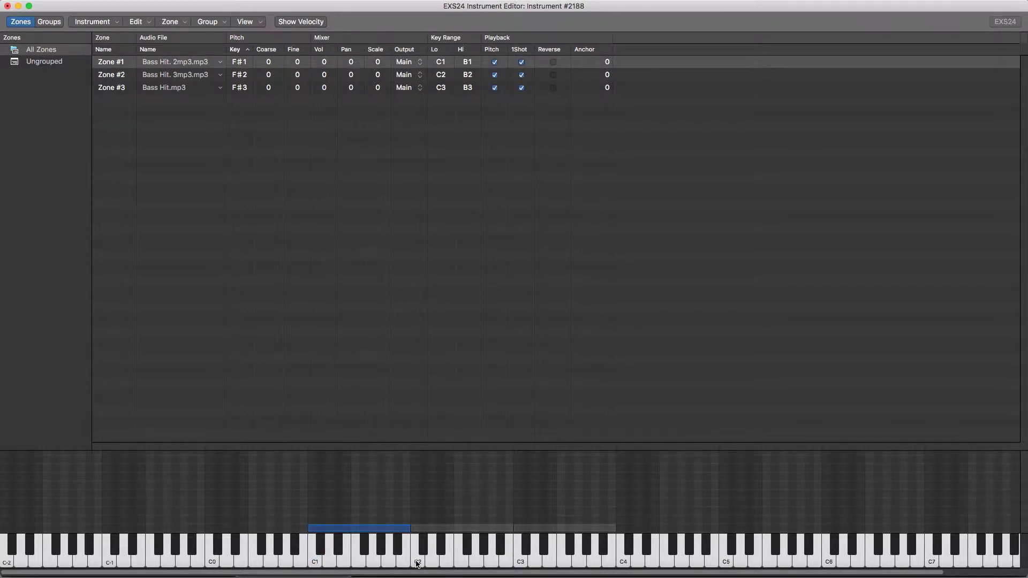
left_click(418, 563)
left_click(522, 564)
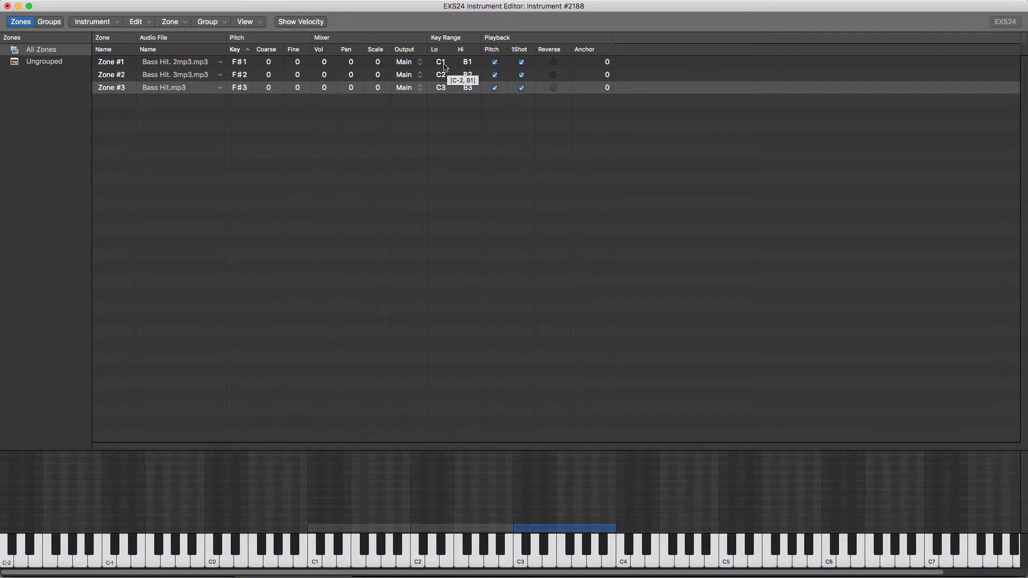
Restore Zone #1's low key-range note to C1
left_click_drag(447, 67, 448, 66)
double_click(448, 66)
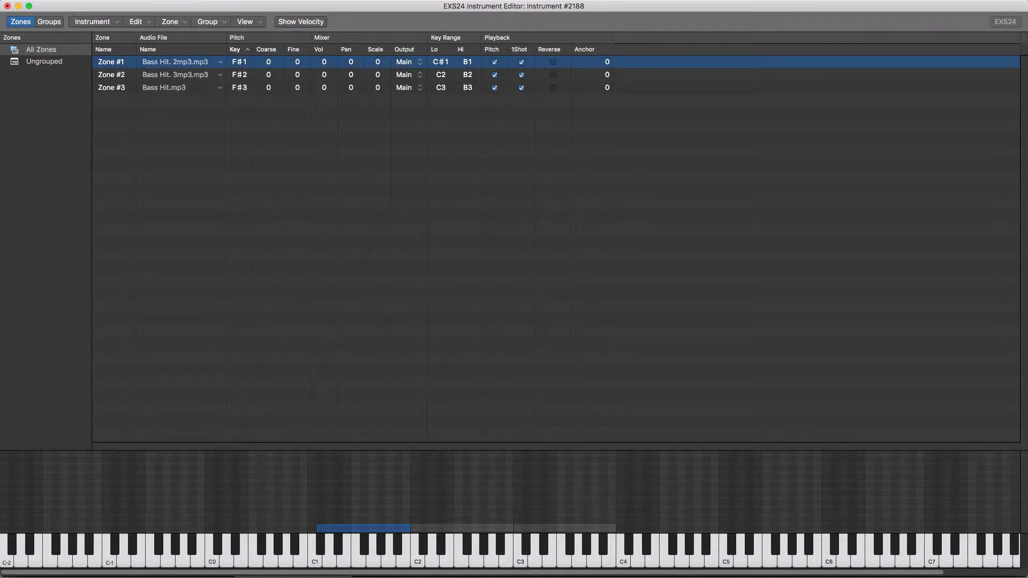
type("C1")
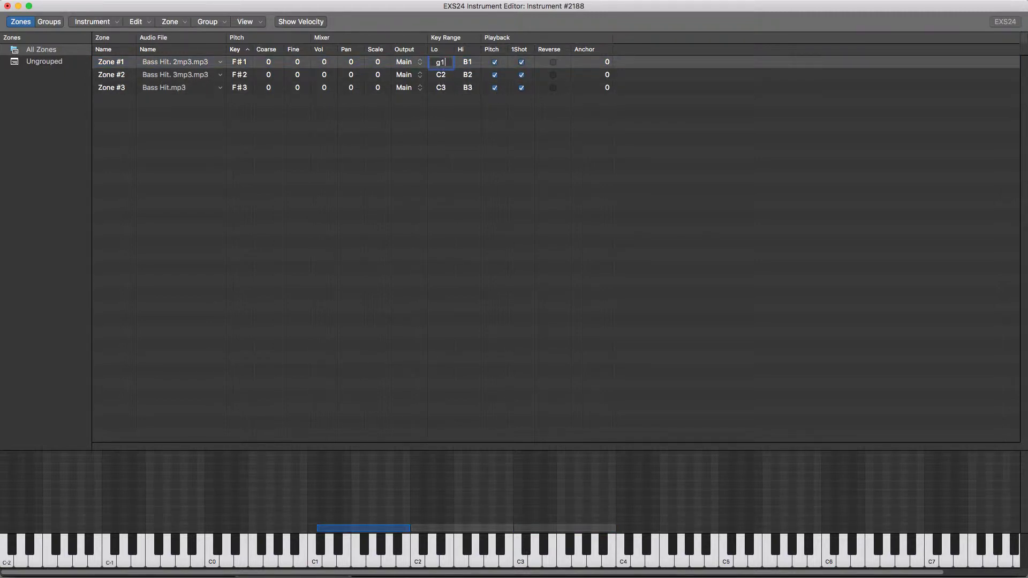
key("Return")
left_click(463, 148)
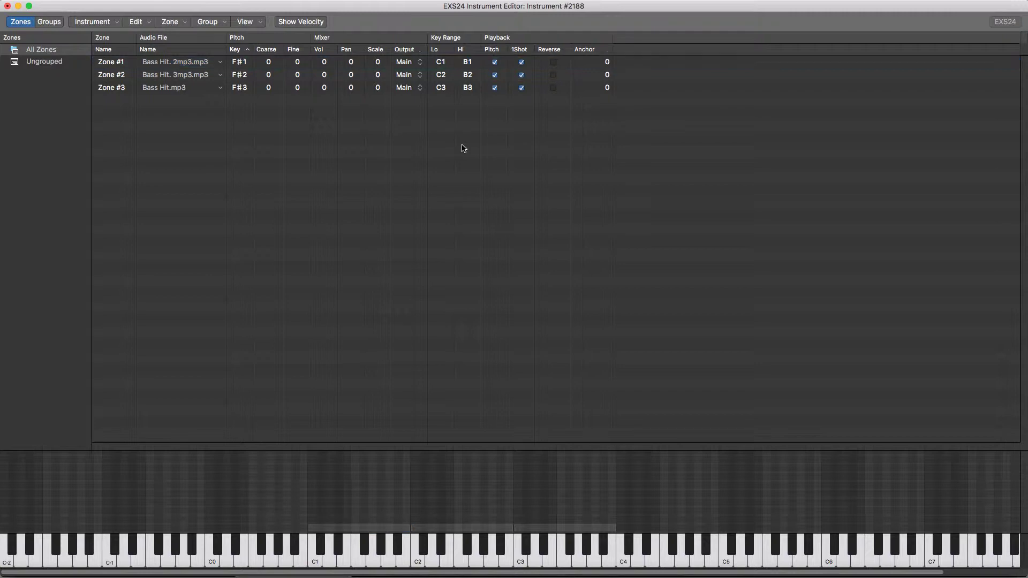
Set the root keys of Zones #1, #2 and #3 to E1, E2 and E3
double_click(242, 62)
type("E1")
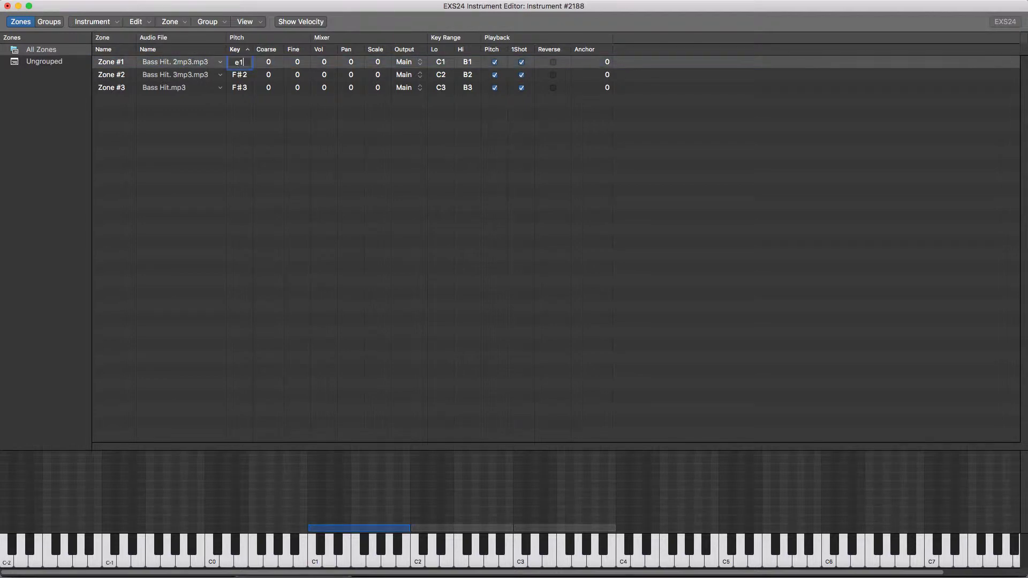
key("Return")
double_click(248, 74)
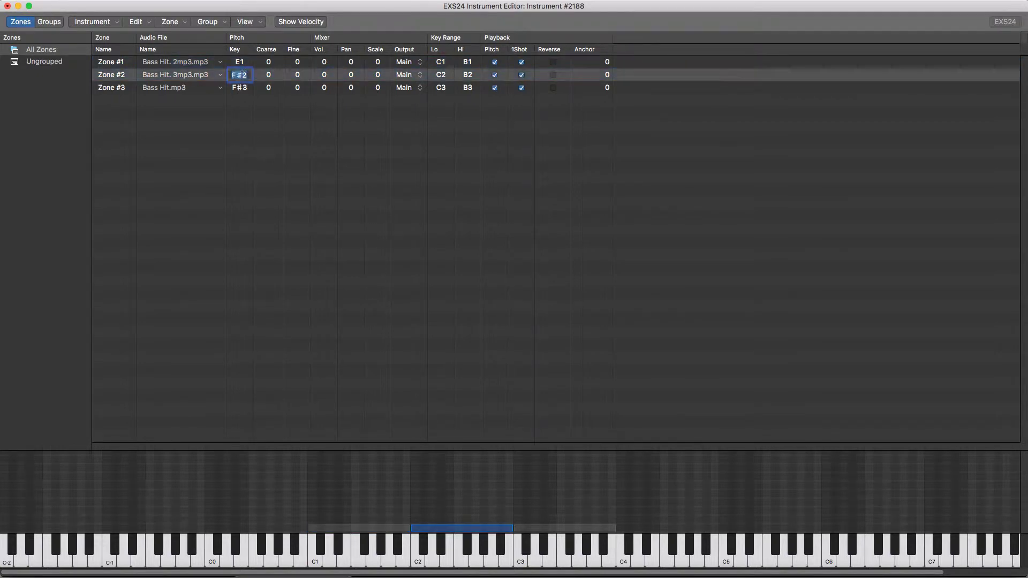
type("E2")
key("Return")
double_click(240, 87)
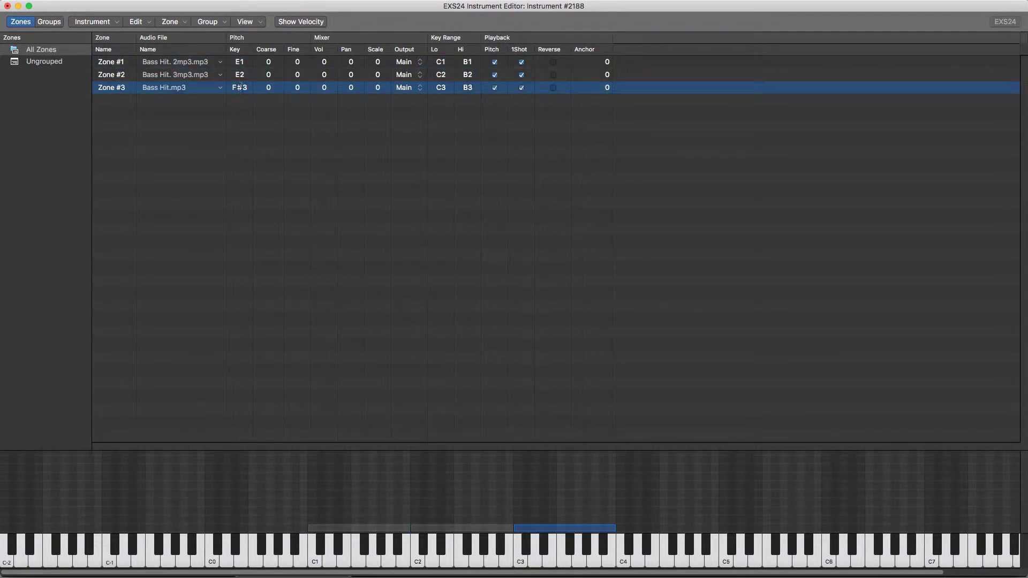
type("E3")
key("Return")
Undo a stray volume change, then set Zone #1's fine tuning to -50 and coarse to -2
left_click(349, 48)
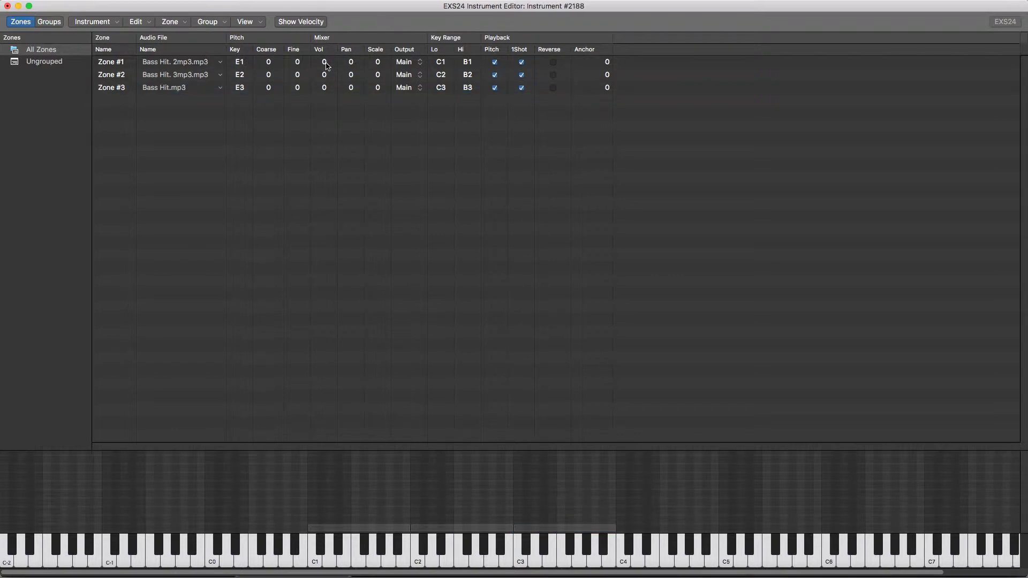
left_click_drag(327, 63, 348, 73)
key("super+z")
key("super+z")
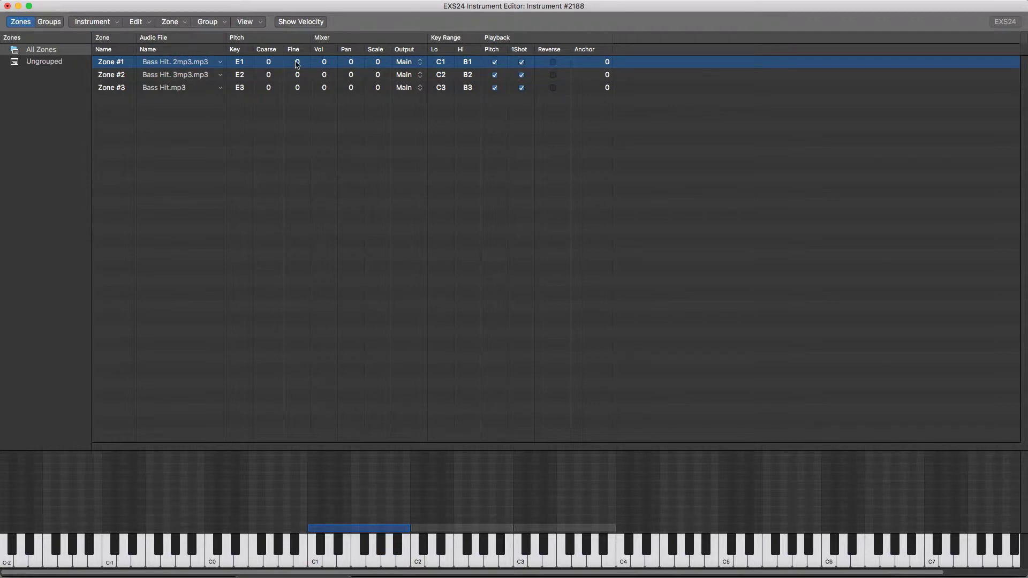
left_click_drag(298, 64, 307, 200)
mouse_move(267, 65)
left_mouse_down()
mouse_move(267, 92)
mouse_move(267, 65)
left_mouse_up()
Reset Zone #1's coarse and fine tuning to 0, toggling Reverse on then back off
left_click(294, 63, "alt")
left_click(555, 63)
left_click(553, 62)
Create a new group and assign all three zones to Group #2
left_click(307, 127)
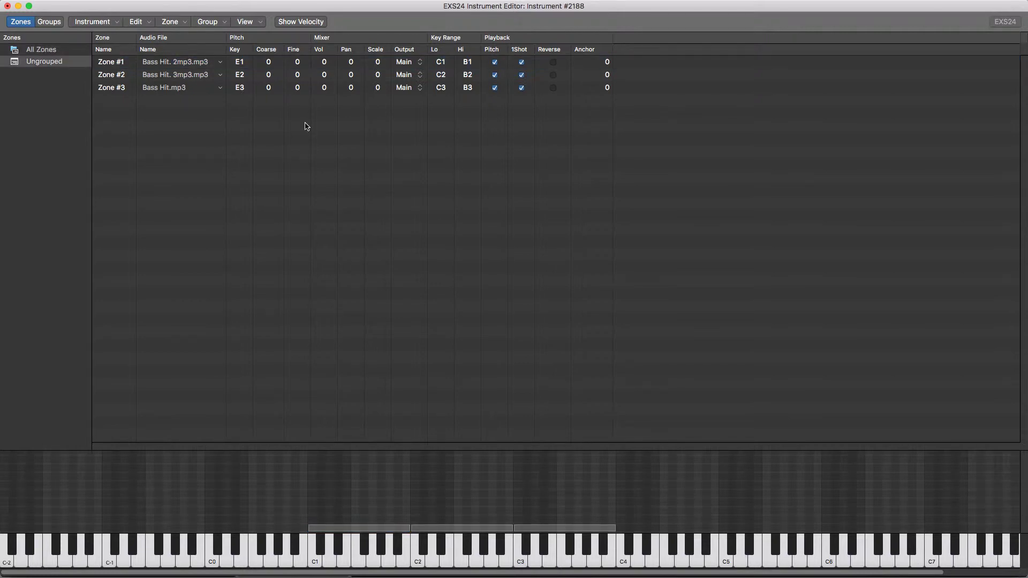
left_click(220, 22)
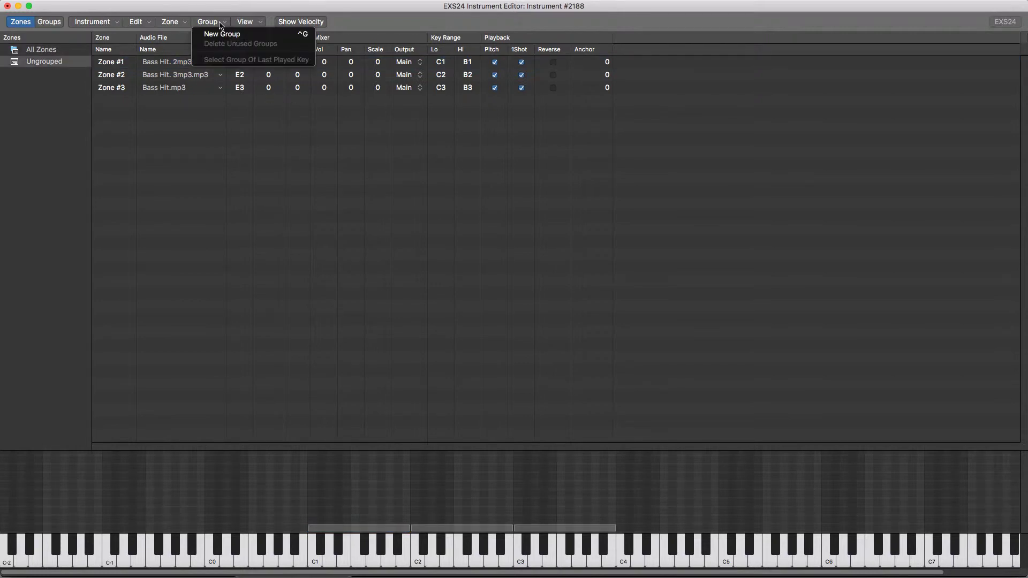
left_click(221, 35)
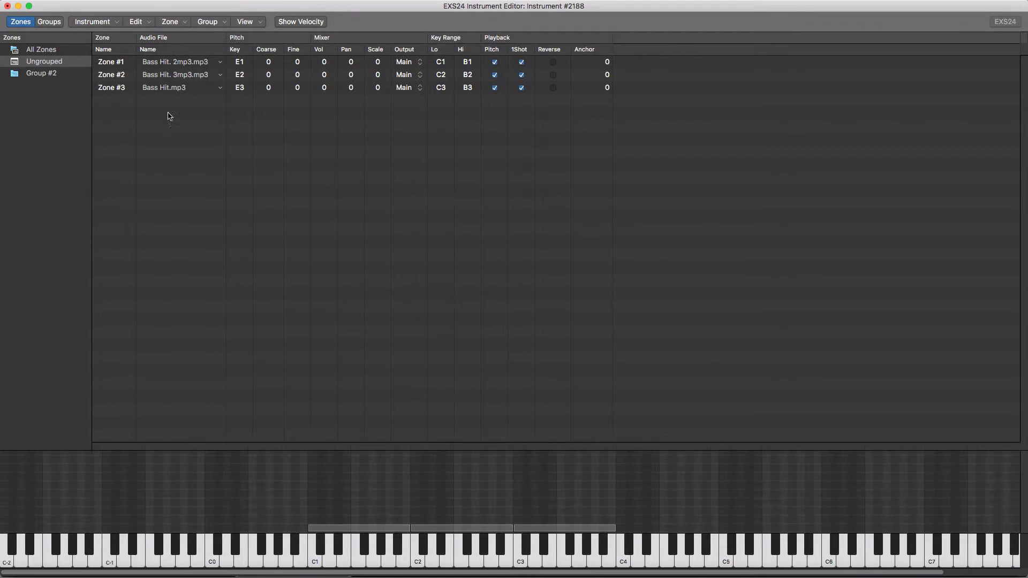
left_click_drag(170, 116, 43, 79)
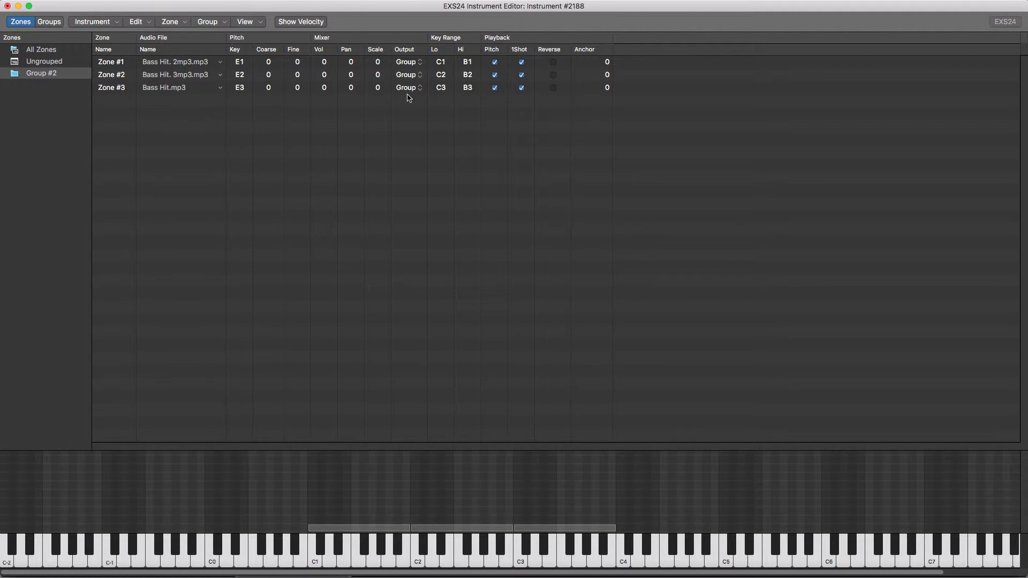
Show the Velocity Range columns and enable Vel. Range for Zones #1, #2 and #3
left_click(259, 23)
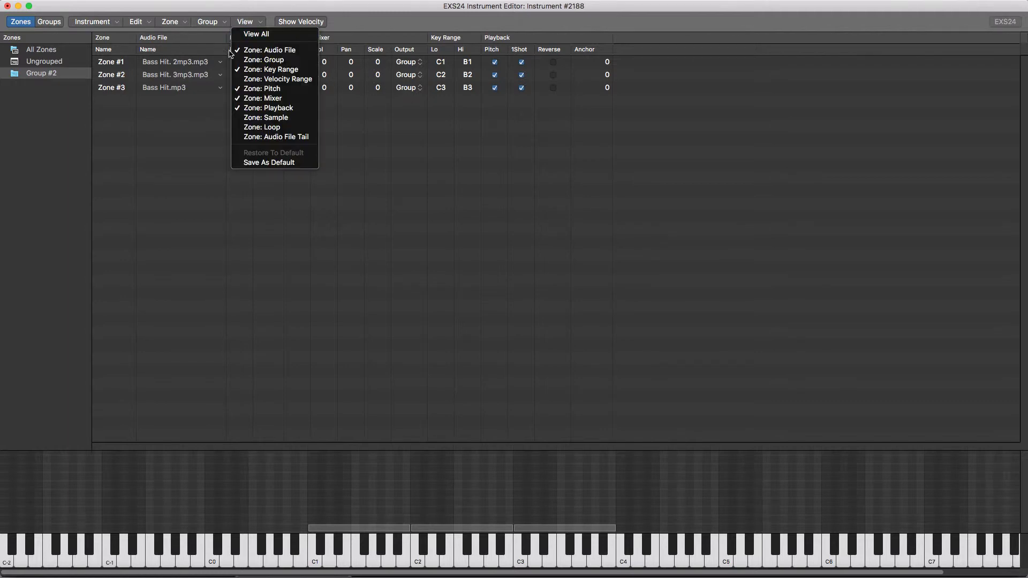
left_click(260, 81)
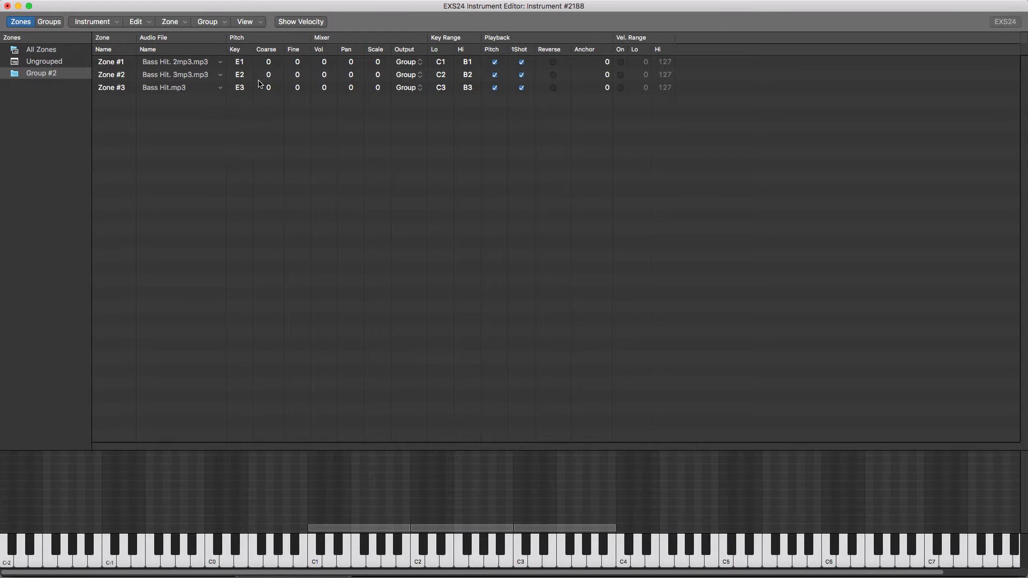
left_click(620, 62)
left_click(620, 75)
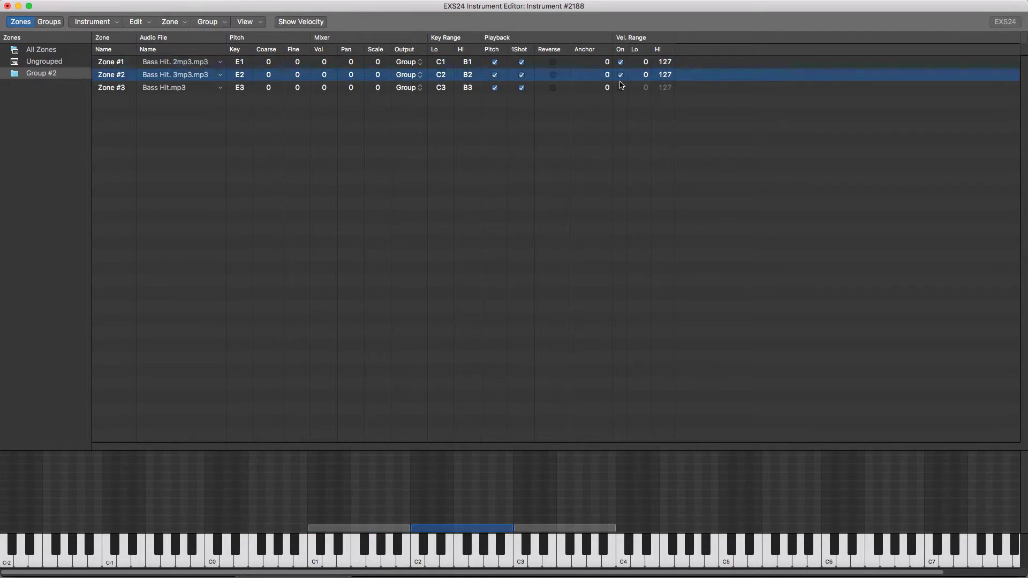
left_click(620, 87)
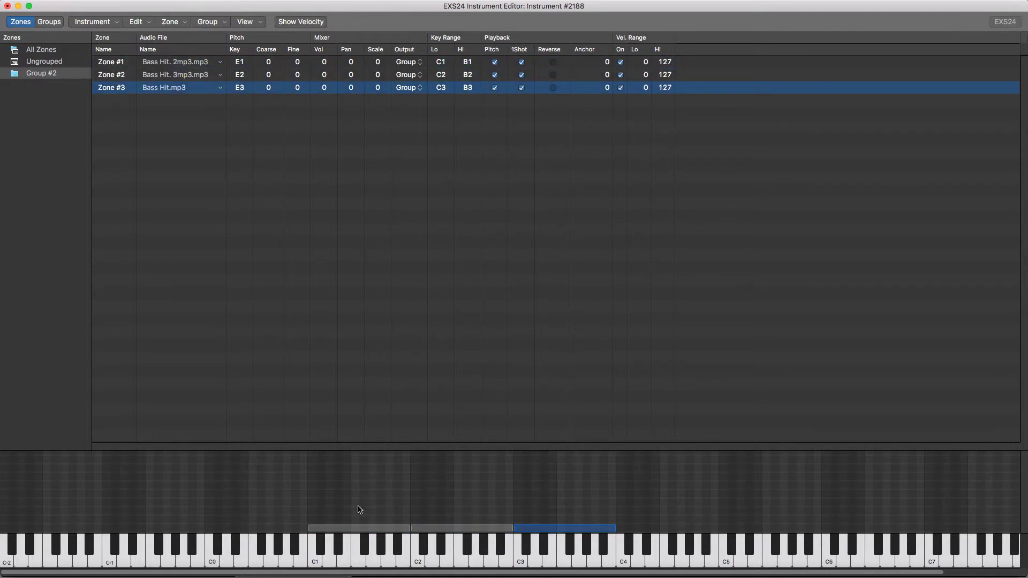
Move all three zones onto the C2–B2 key range and sort the table by Vel. Range Lo
left_click_drag(362, 528, 426, 529)
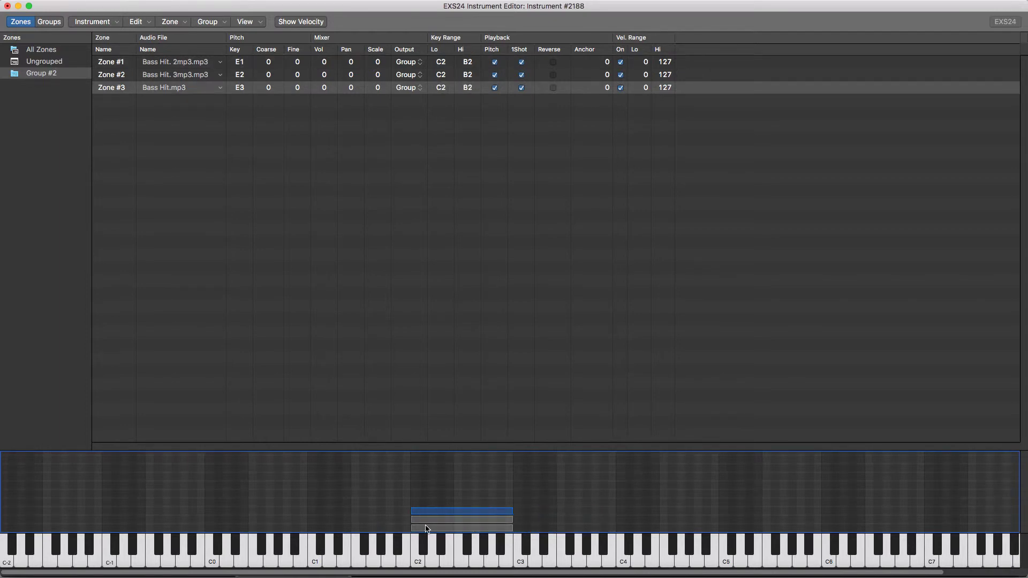
left_click(451, 482)
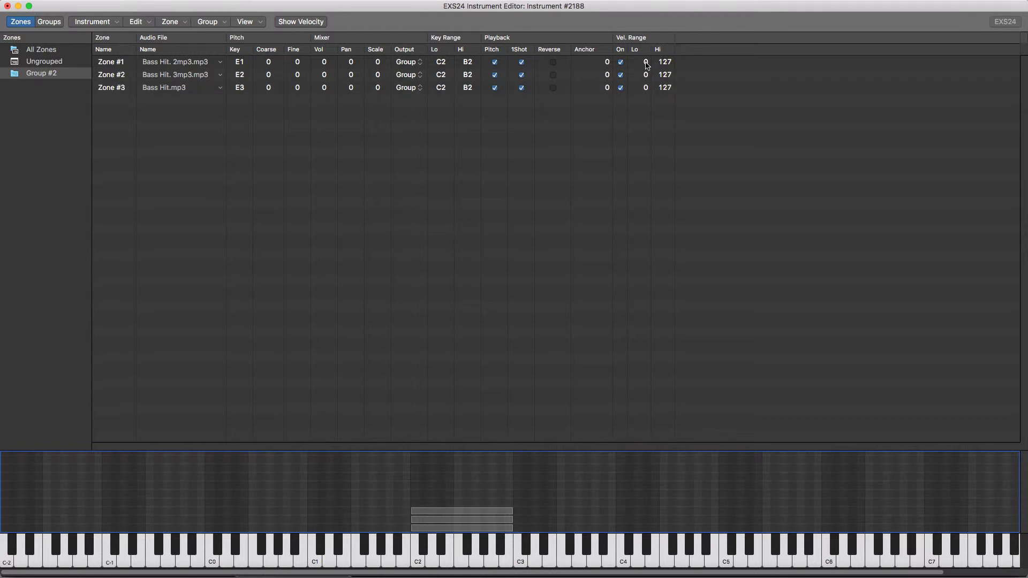
left_click(606, 116)
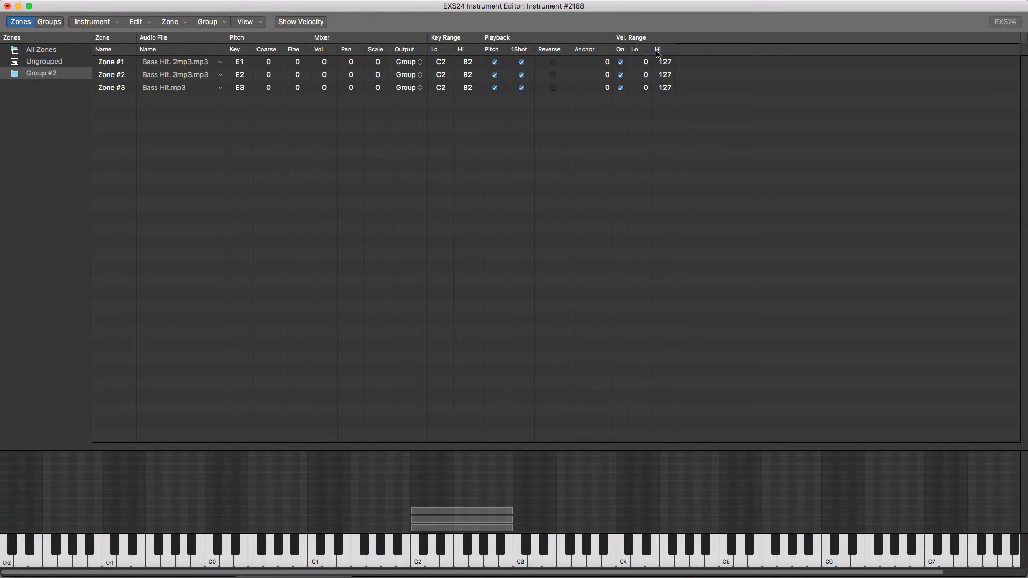
left_click(639, 49)
Set velocity Hi 43 for Zone #1, Lo 44/Hi 85 for Zone #2, and Lo 86 for Zone #3
double_click(666, 62)
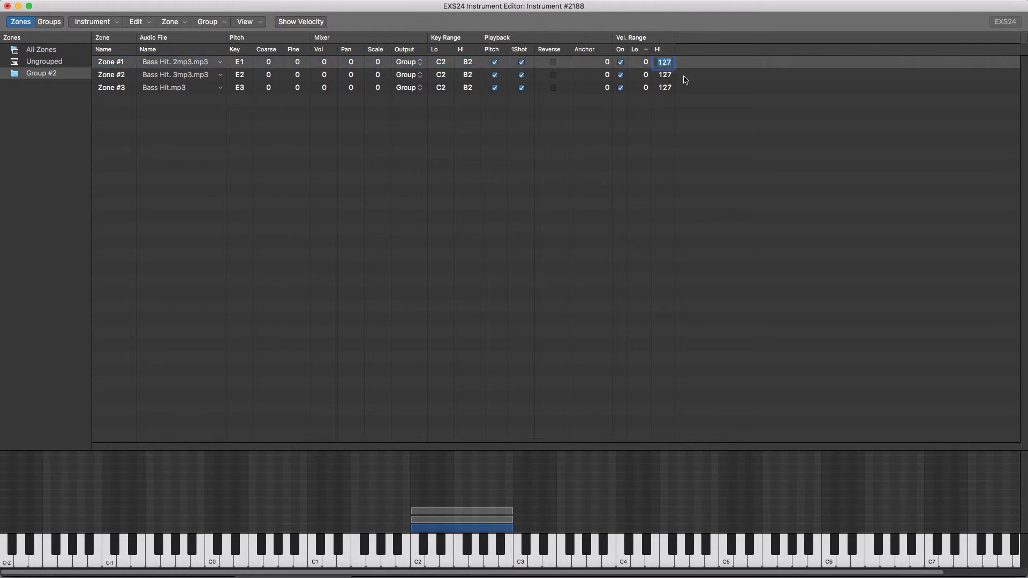
type("43")
key("Return")
double_click(645, 77)
type("4")
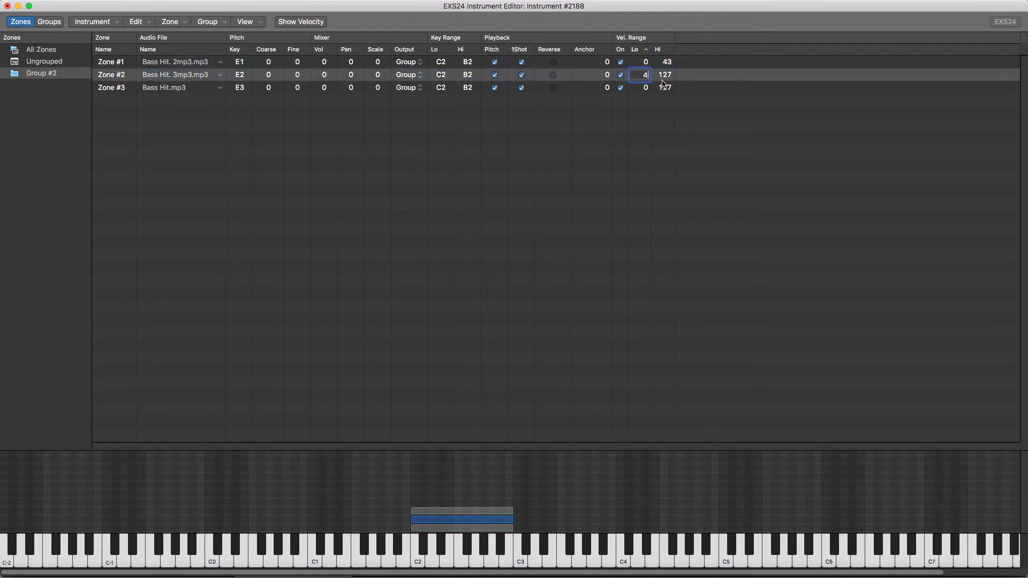
type("4")
key("Tab")
type("85")
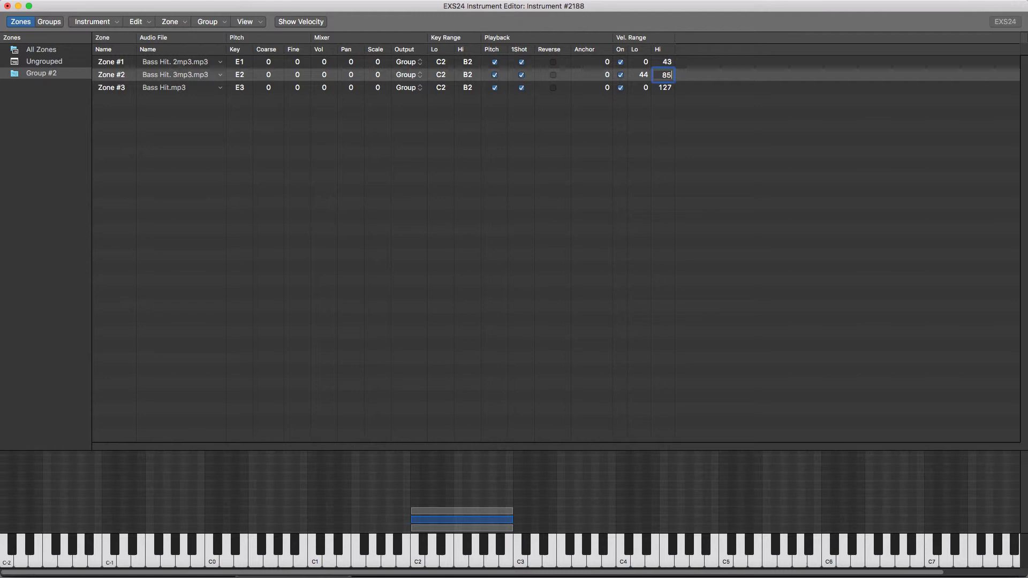
key("Return")
double_click(644, 88)
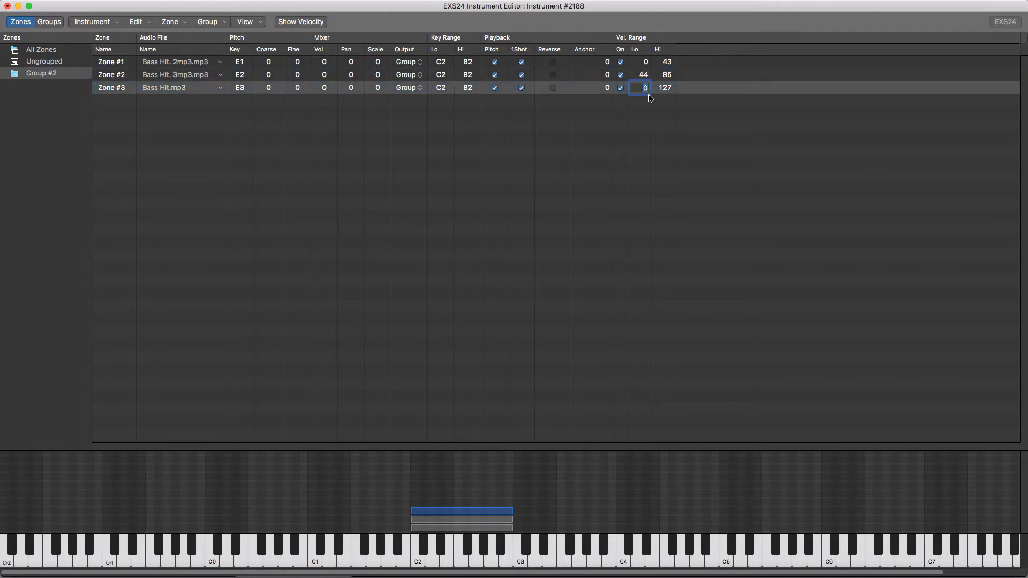
type("86")
key("Return")
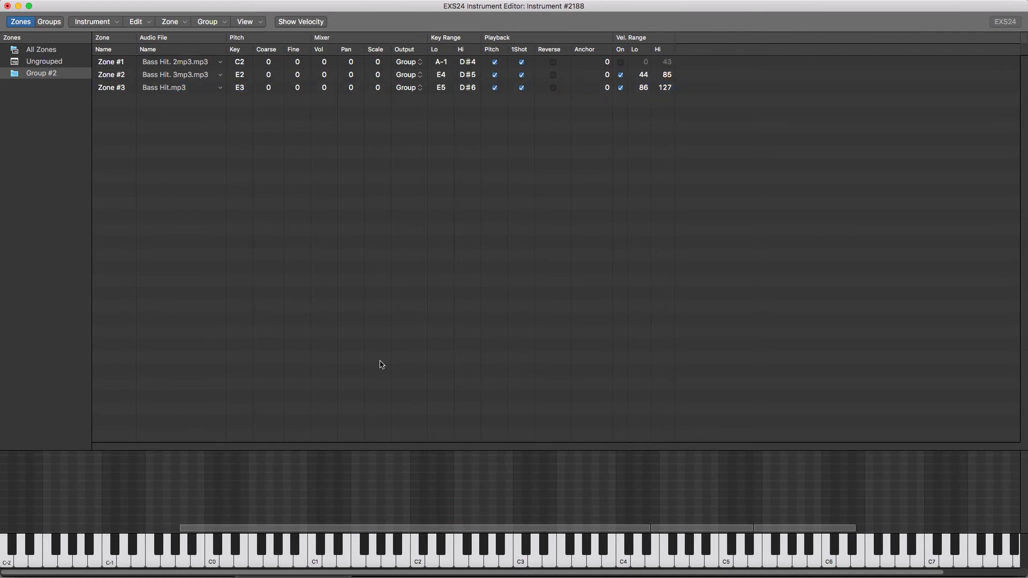
left_click(449, 566)
left_click(287, 564)
left_click(592, 562)
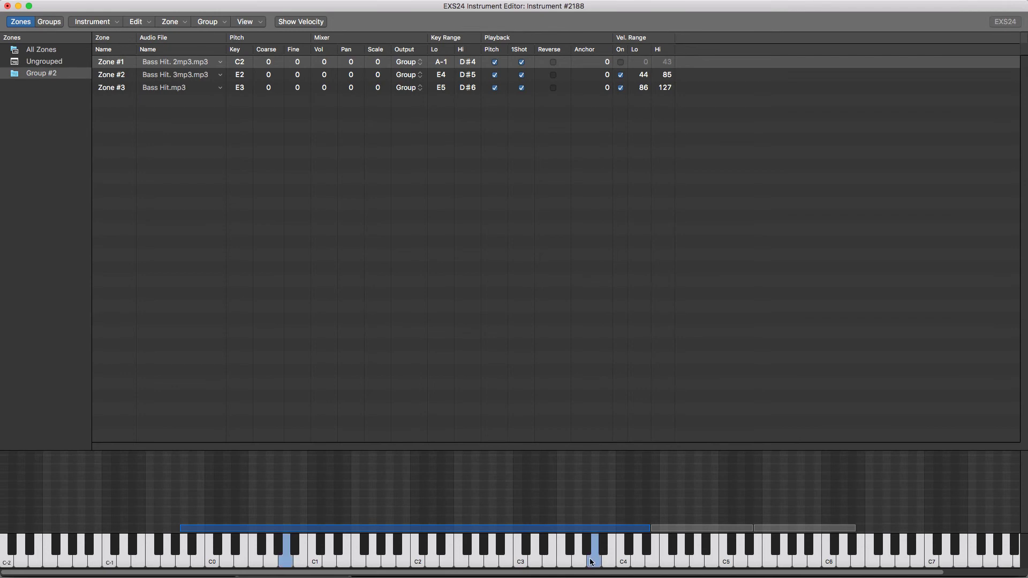
left_click(608, 562)
left_click(624, 562)
left_click(596, 562)
left_click(548, 562)
left_click(505, 562)
left_click(241, 562)
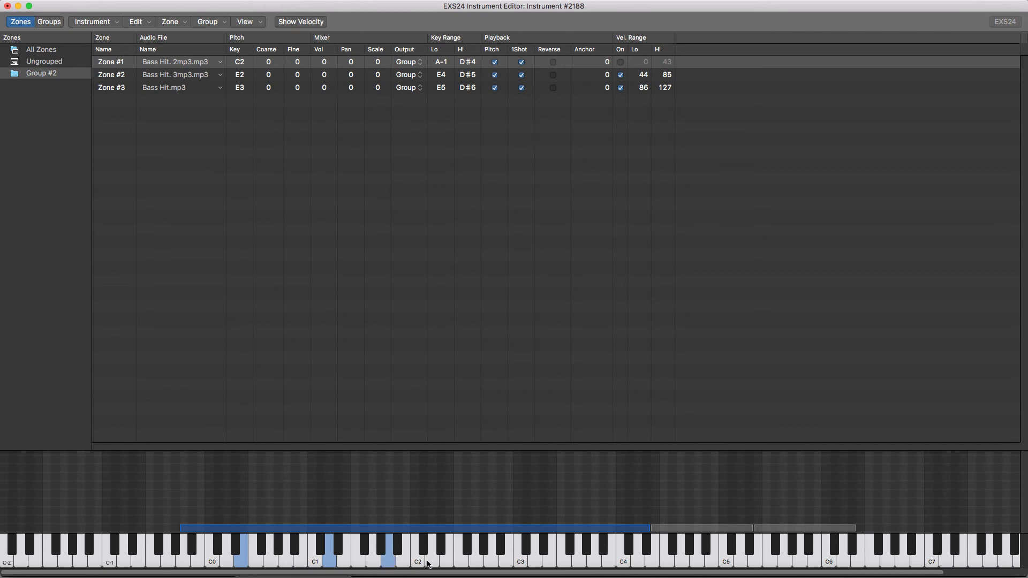